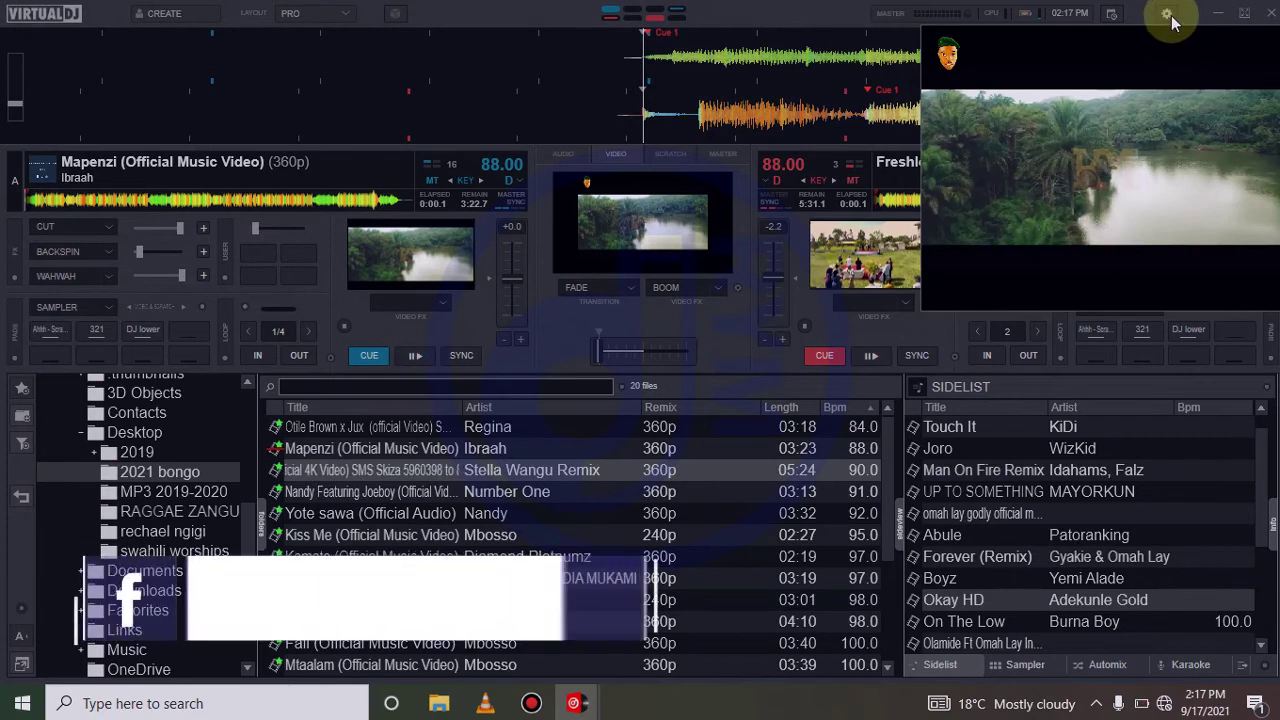
Step: Open the VirtualDJ settings window from the gear icon at the top right
left_click(1167, 16)
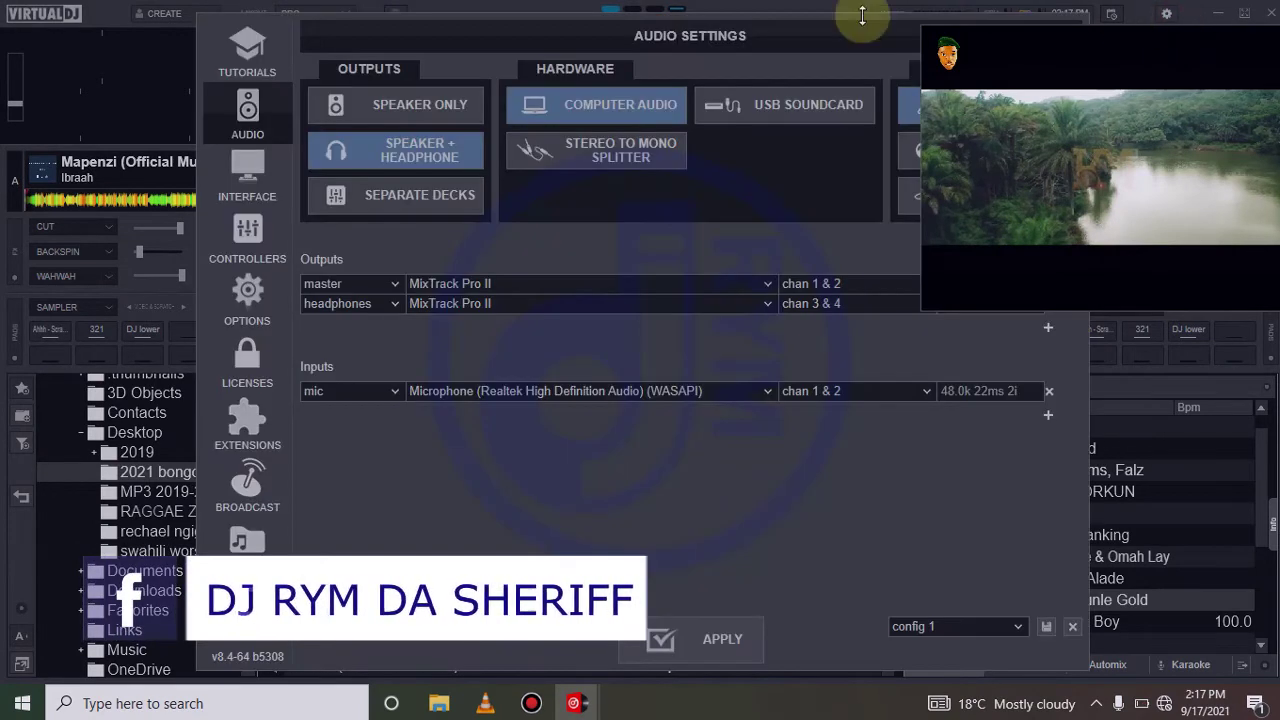
Step: Filter Options to 'video' and change videoFPS from 30 to 50
left_click(246, 296)
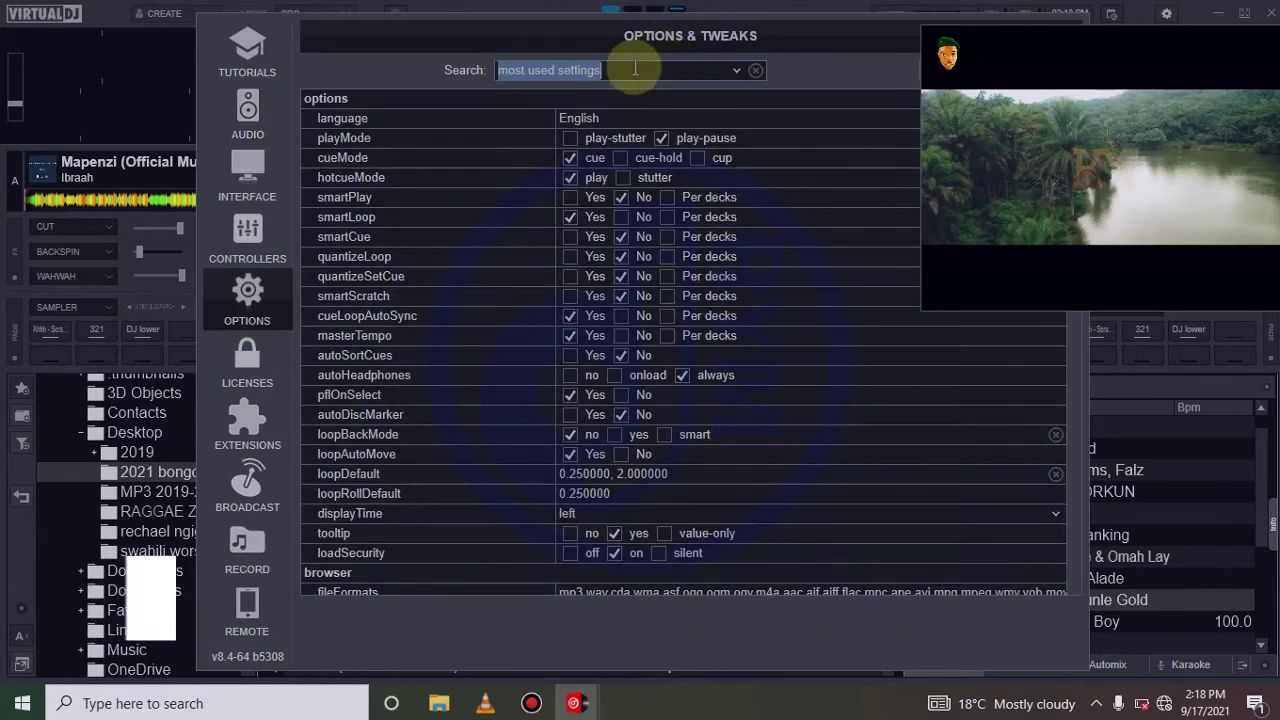
type("vide")
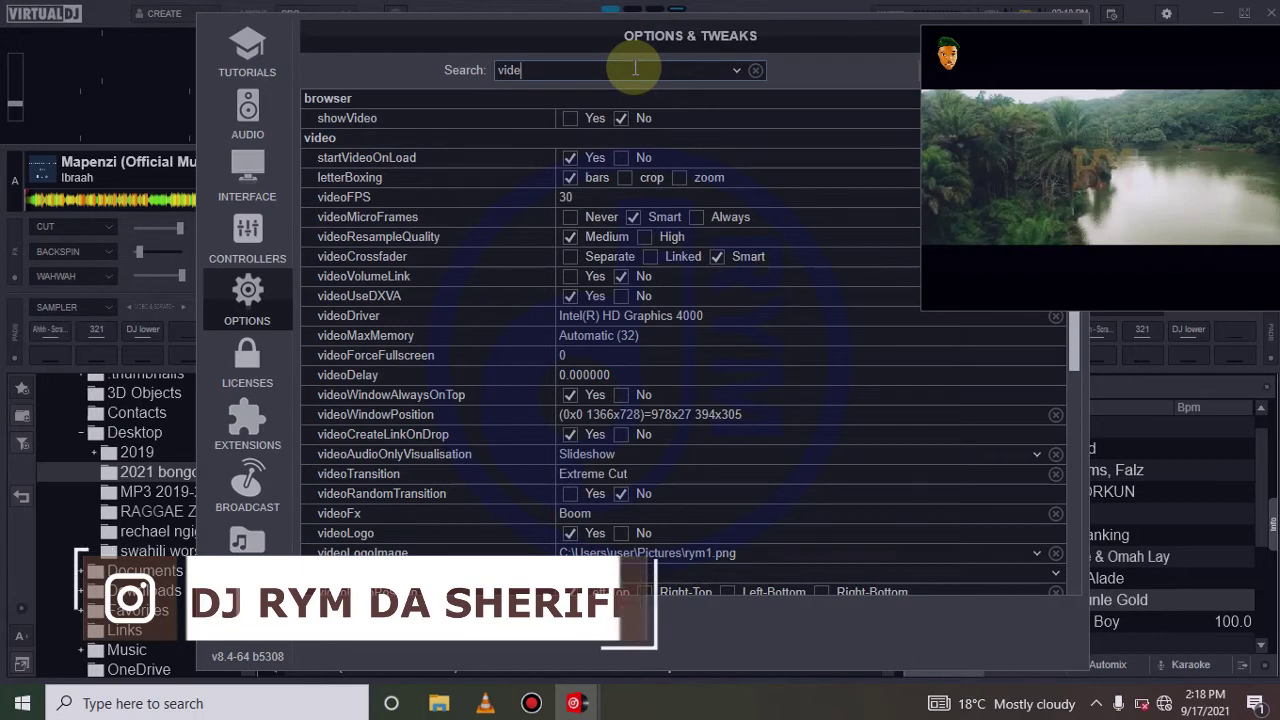
type("o")
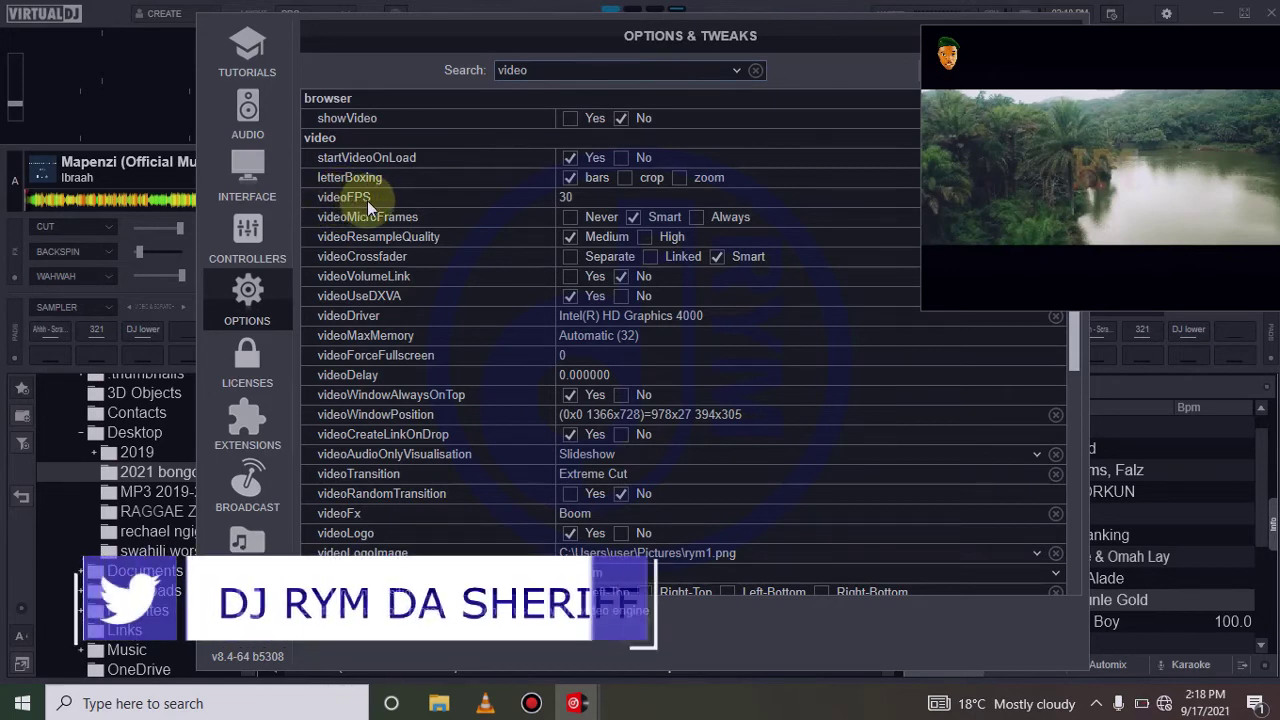
left_click(537, 199)
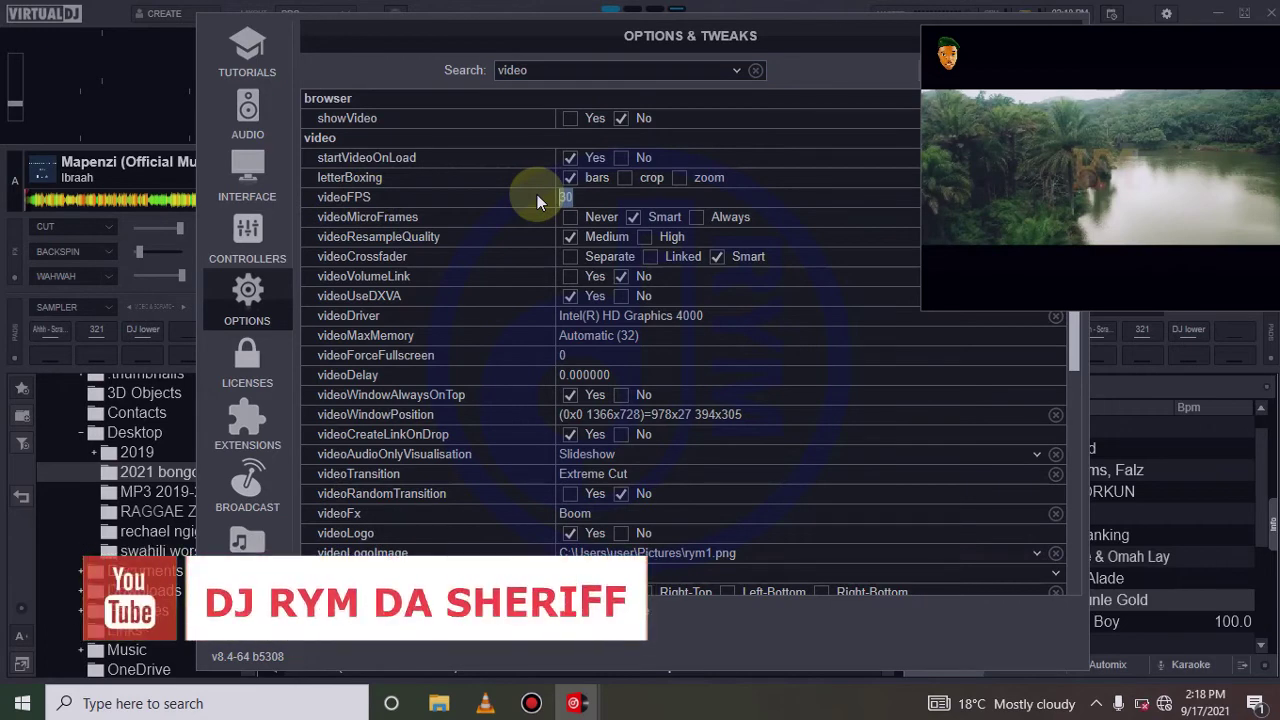
type("5")
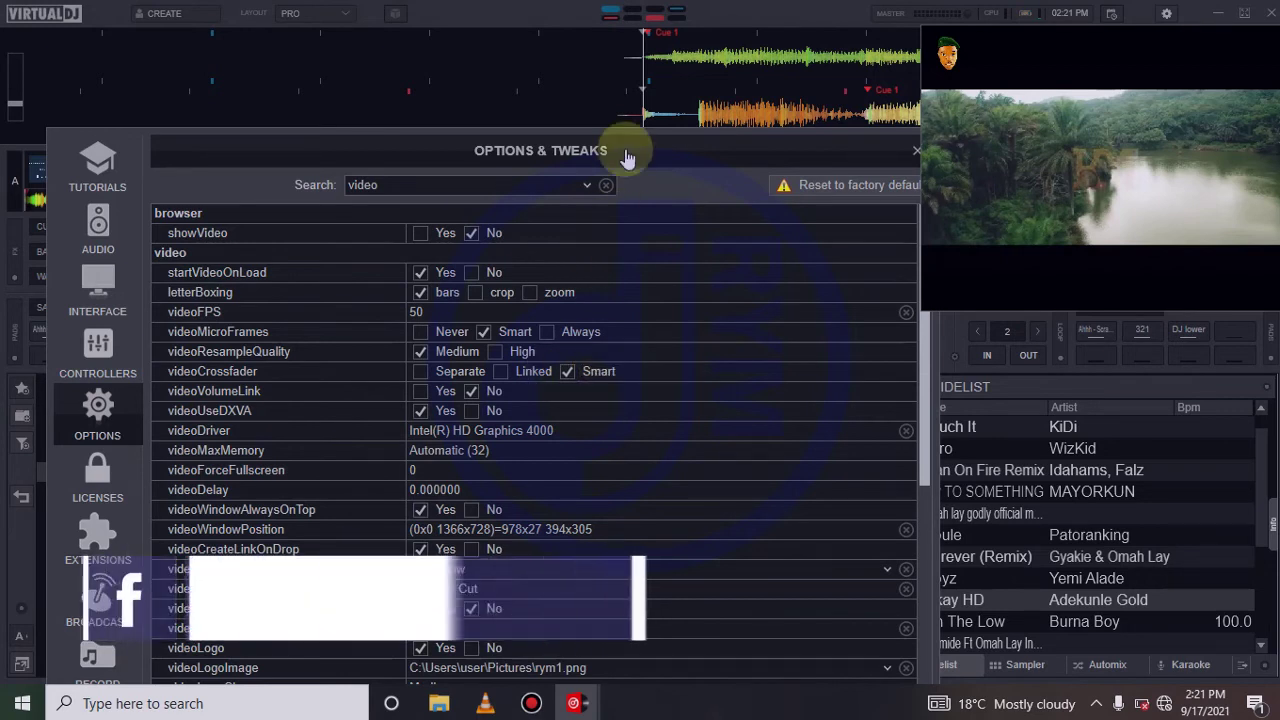
left_click_drag(624, 150, 624, 408)
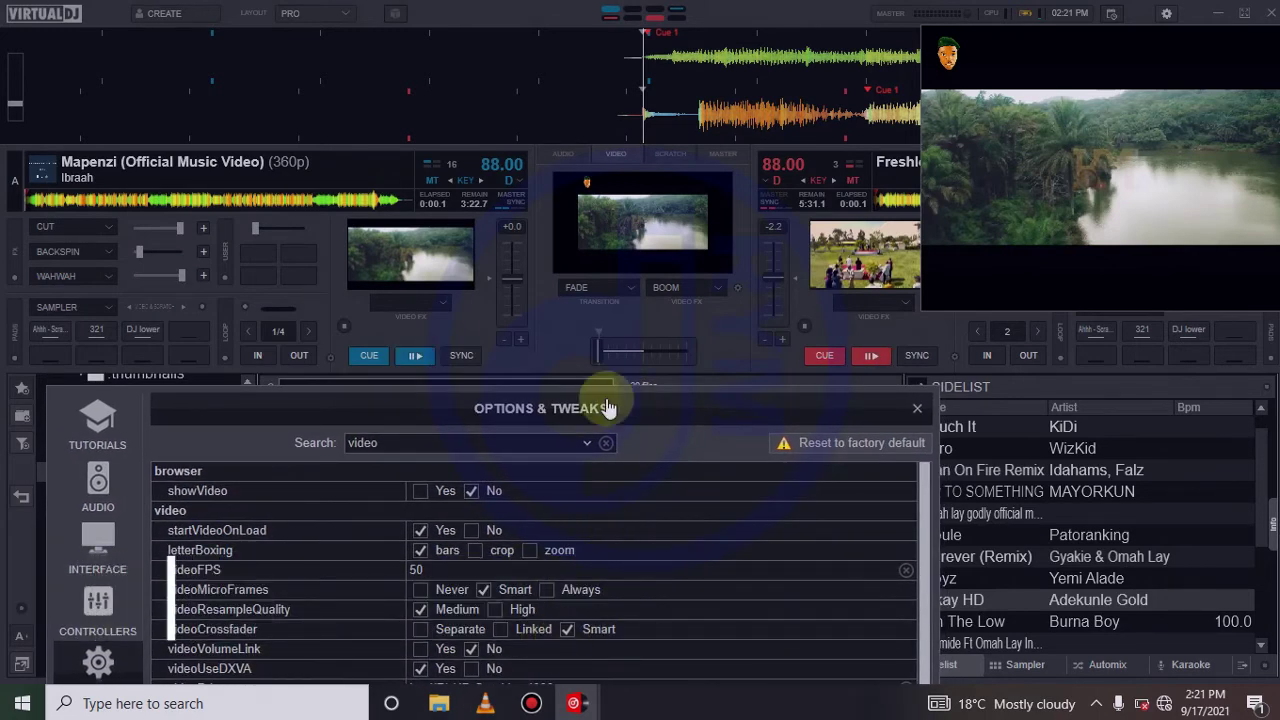
Step: Test the video crossfade between decks and reposition the Options window to show more settings
left_click_drag(598, 351, 650, 351)
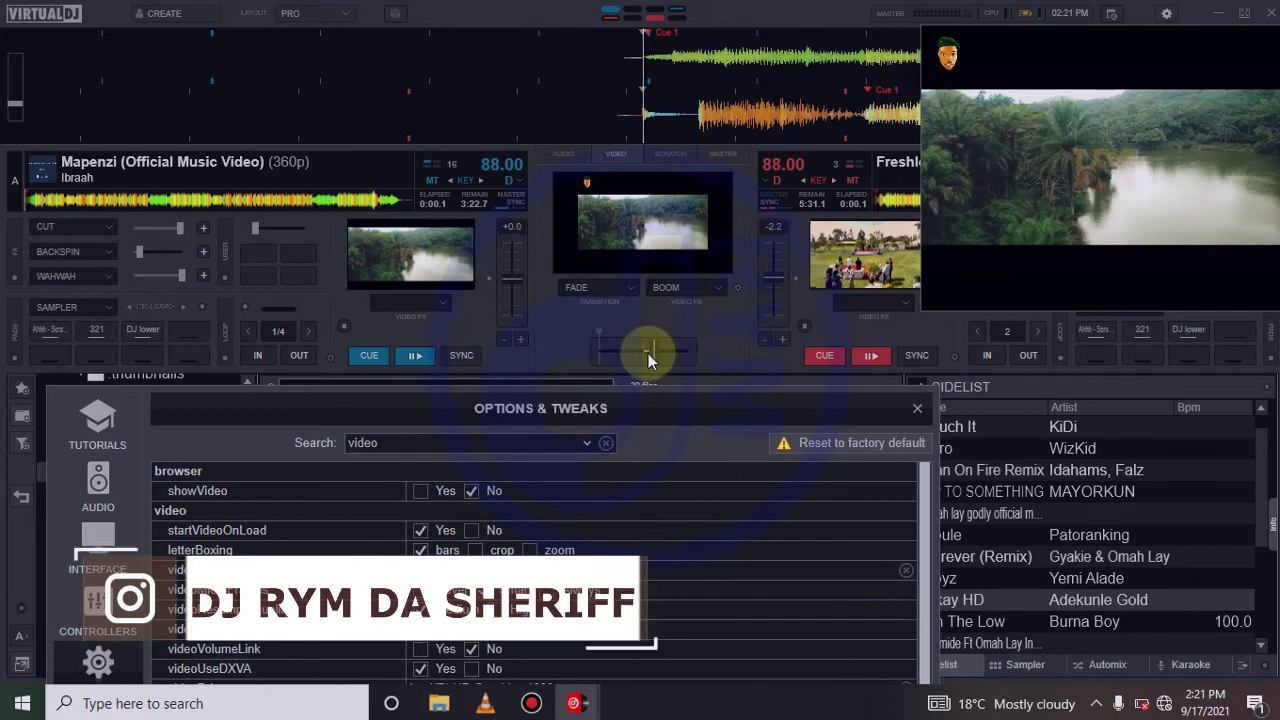
mouse_move(650, 351)
left_mouse_down()
mouse_move(672, 351)
mouse_move(596, 349)
left_mouse_up()
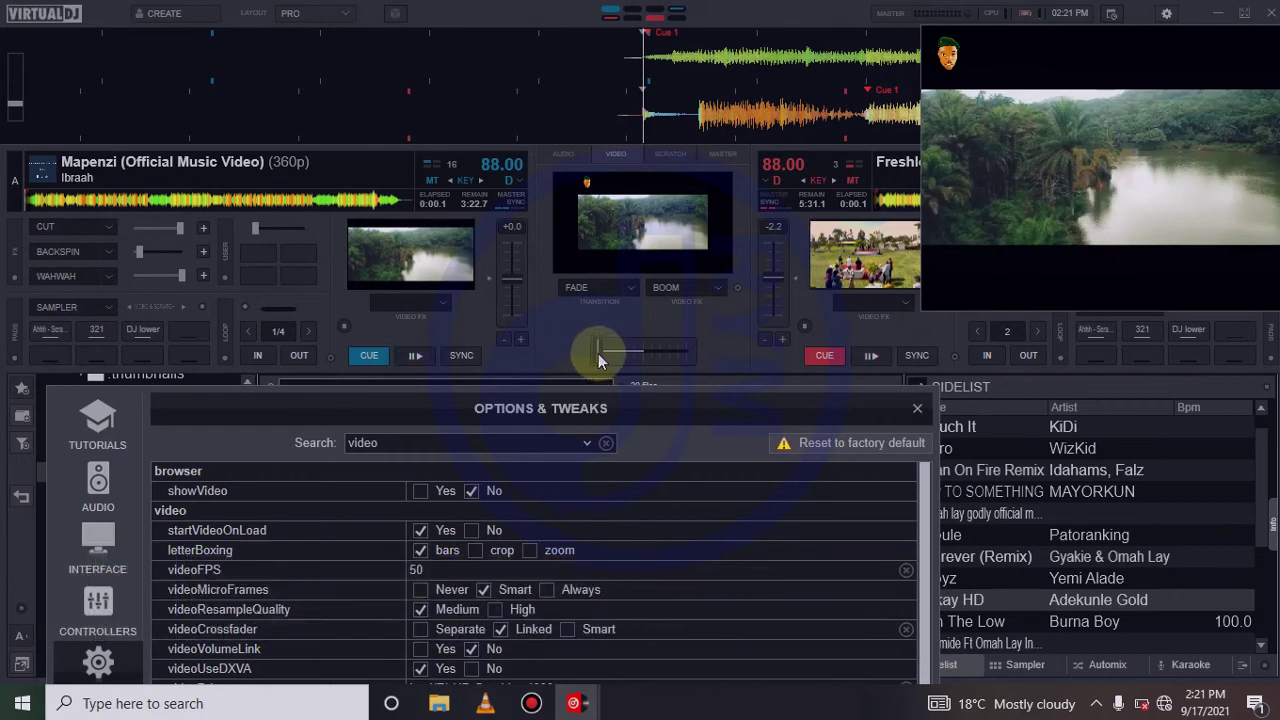
mouse_move(598, 353)
left_mouse_down()
mouse_move(665, 351)
mouse_move(594, 351)
left_mouse_up()
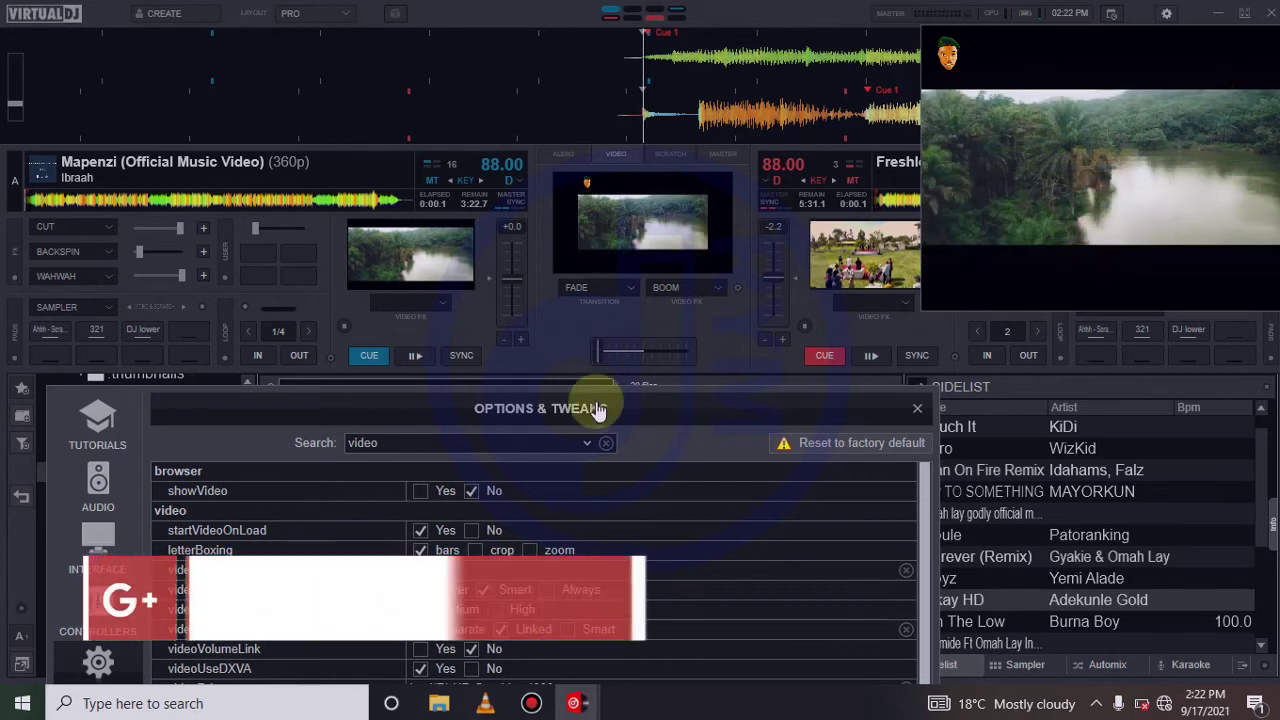
mouse_move(638, 410)
left_mouse_down()
mouse_move(660, 205)
mouse_move(700, 140)
left_mouse_up()
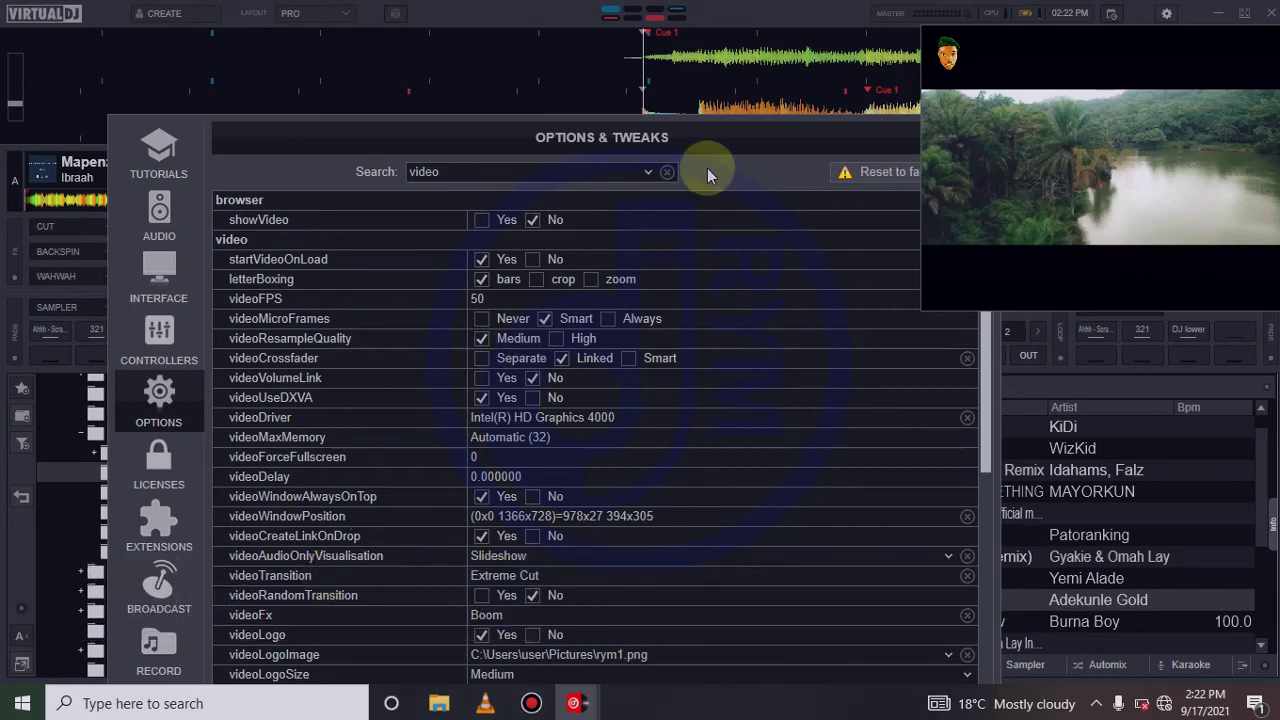
left_click_drag(729, 143, 623, 177)
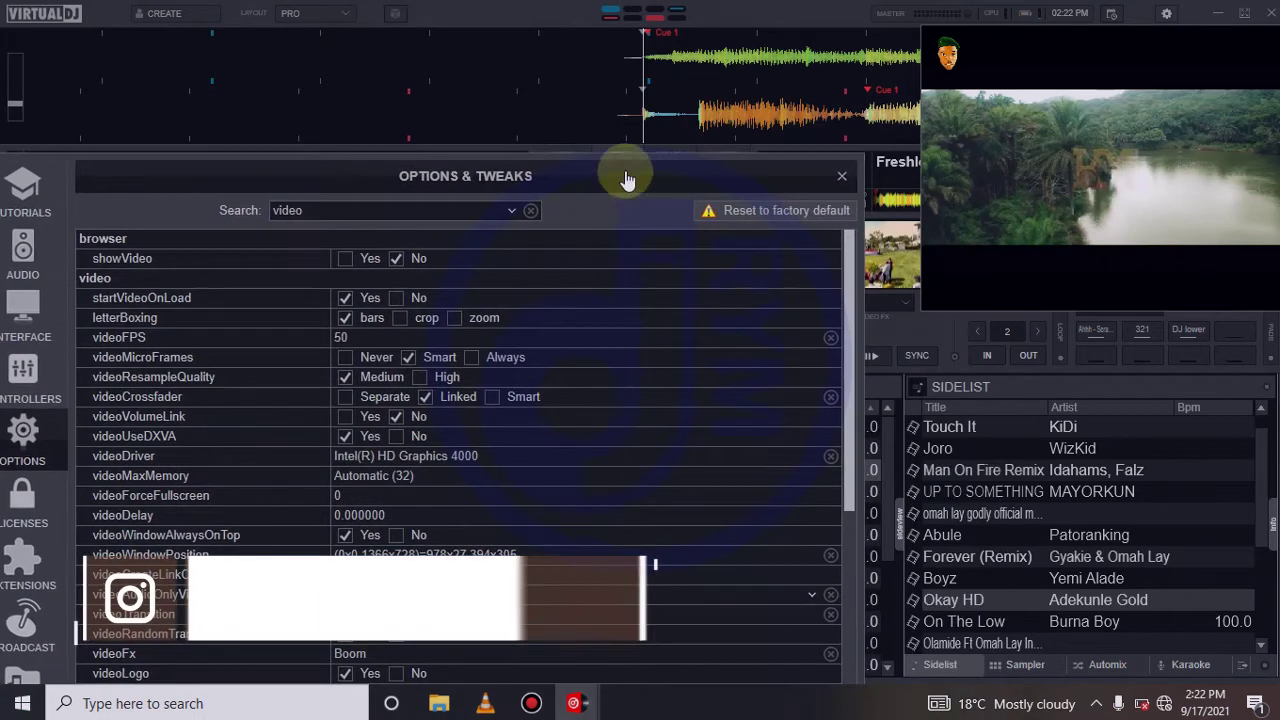
Step: Close Options, change the video transition from Fade to Shatter, and preview it with the crossfader
left_click(842, 178)
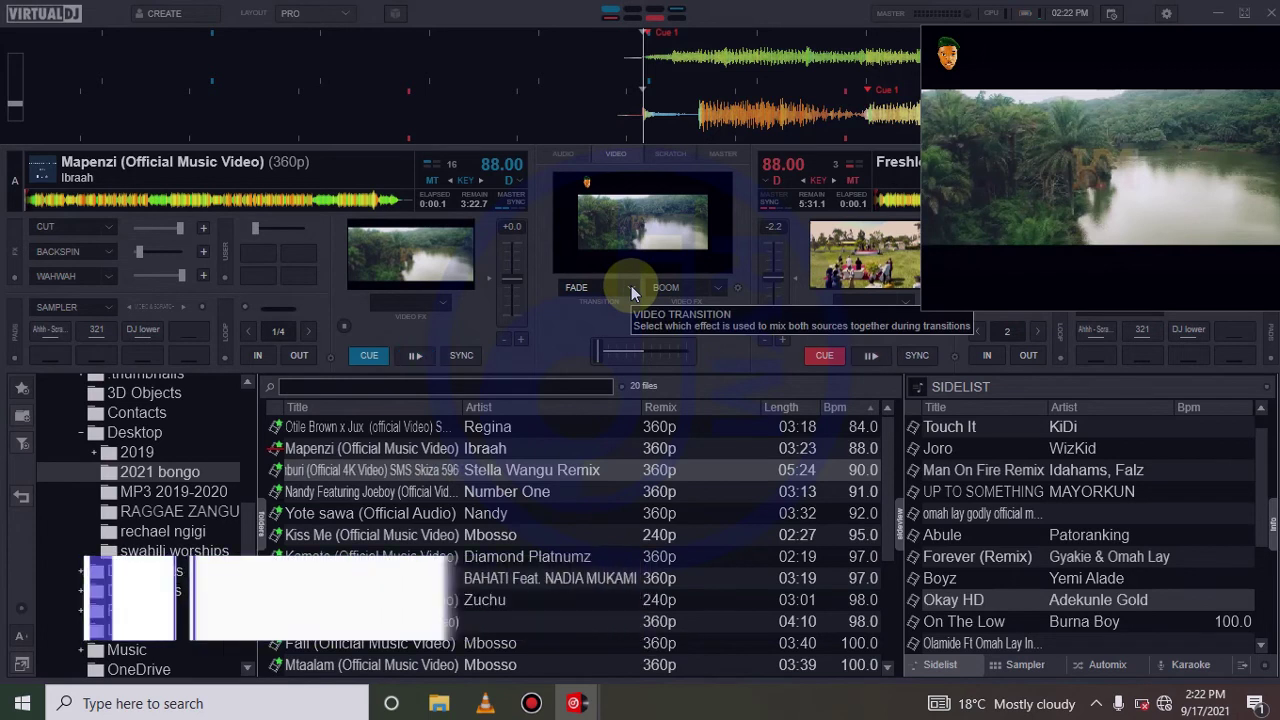
left_click(631, 287)
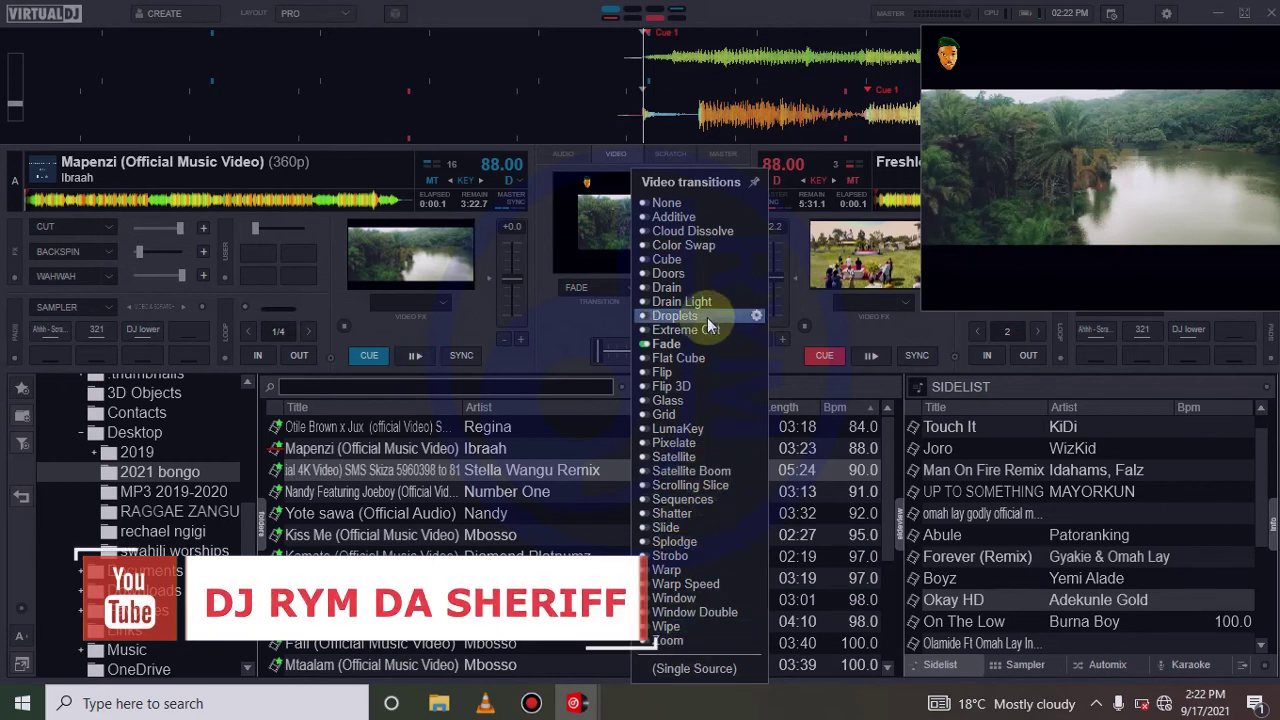
left_click(704, 513)
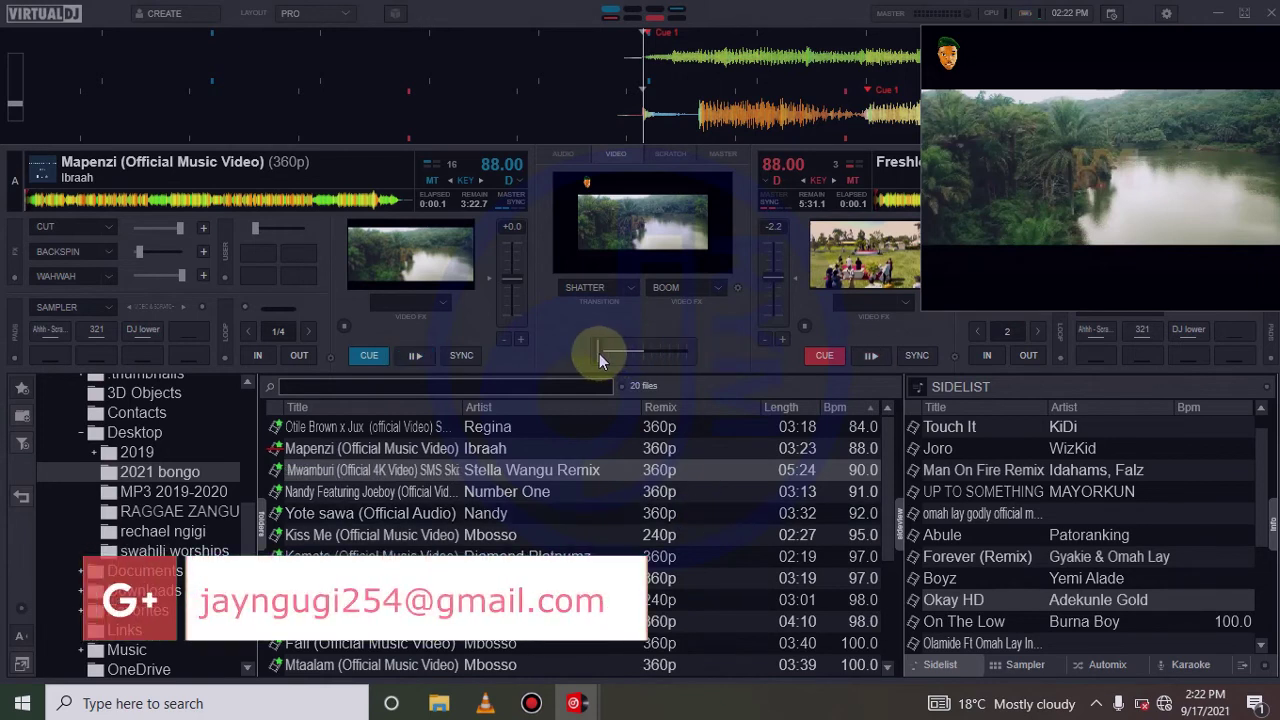
left_click_drag(599, 353, 653, 353)
Step: Slide the crossfader fully left to return the output to deck A's video
left_click_drag(642, 354, 600, 352)
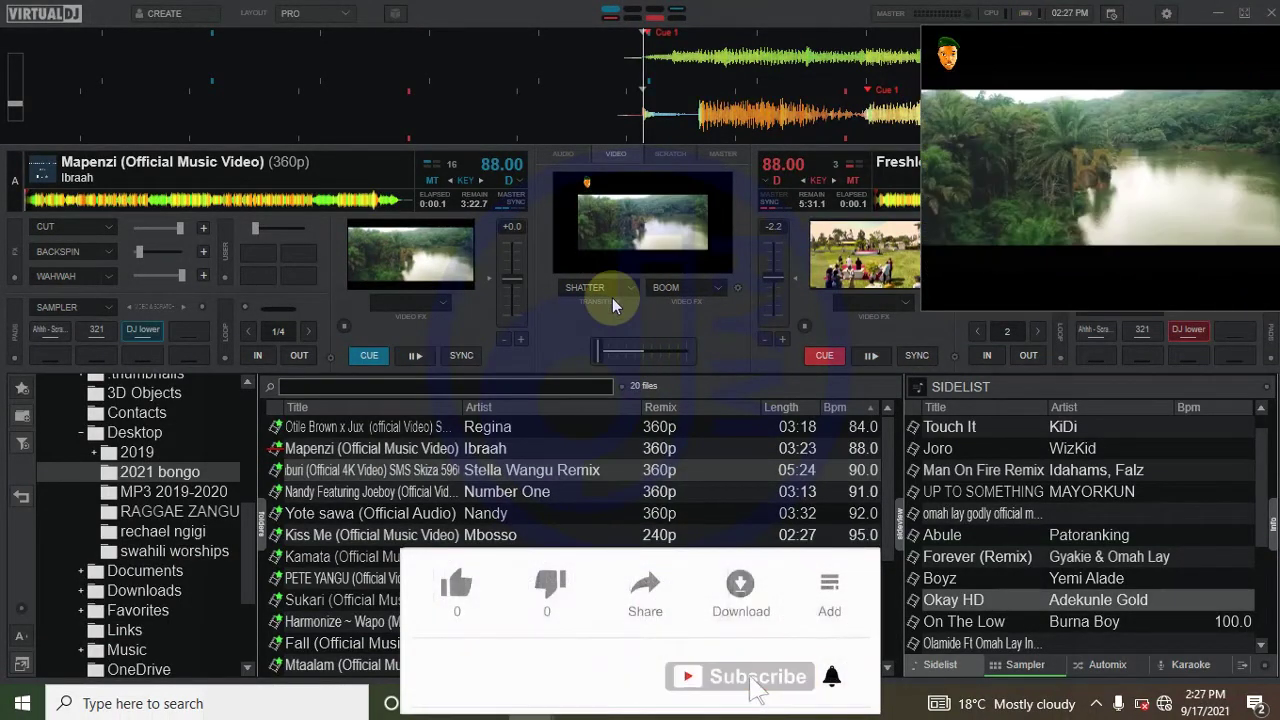